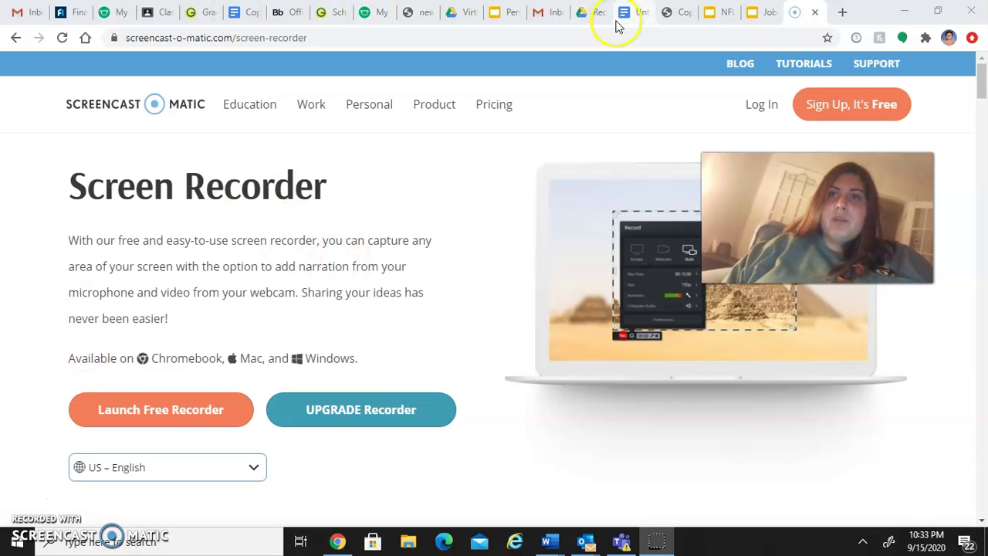
Switch to the Job Exploration deck and place the caret in the question list below the skills and work-time questions
click(760, 13)
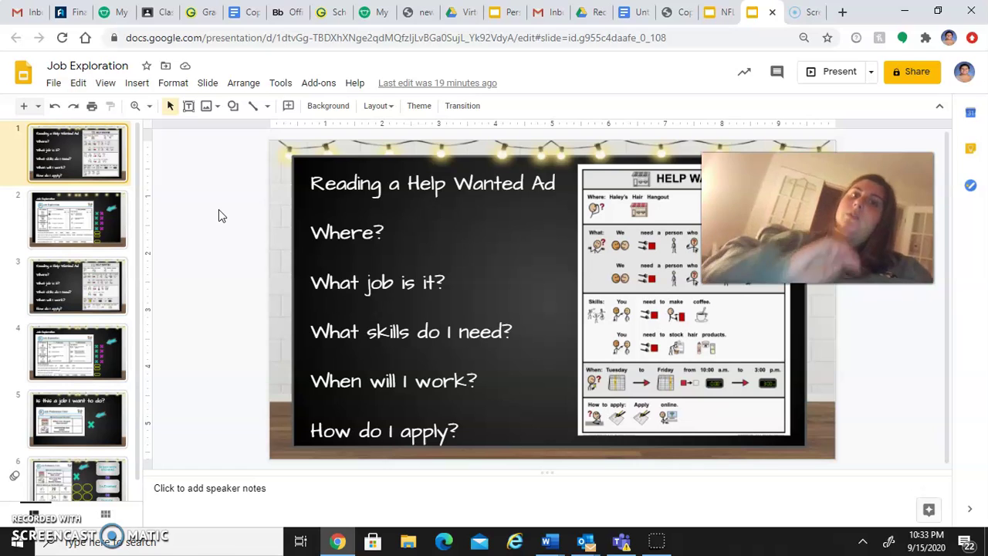
key(alt+p)
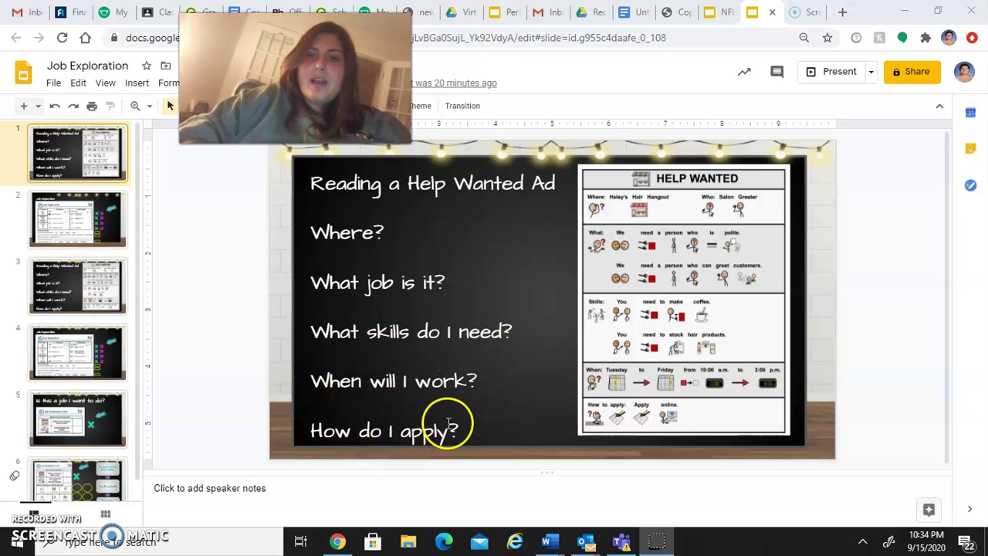
click(496, 418)
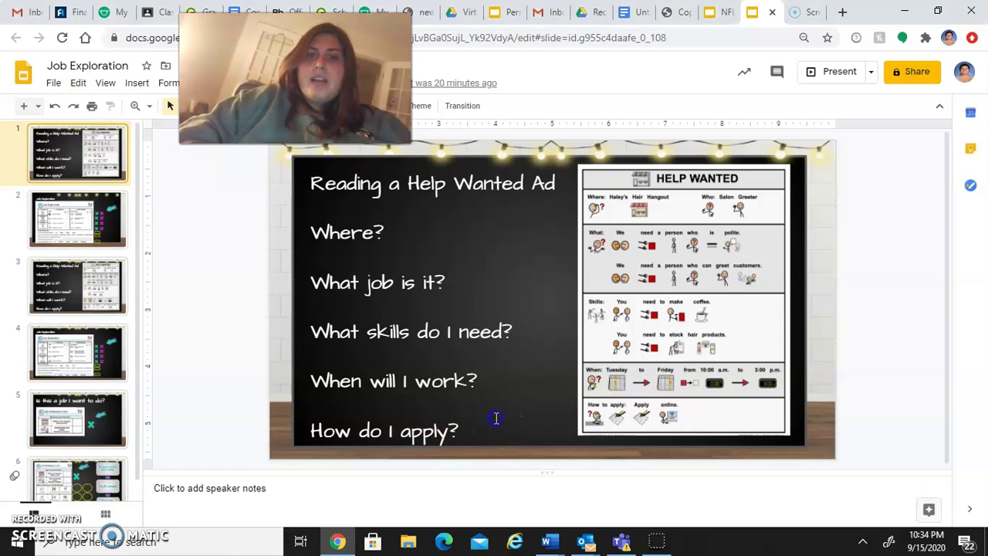
click(479, 432)
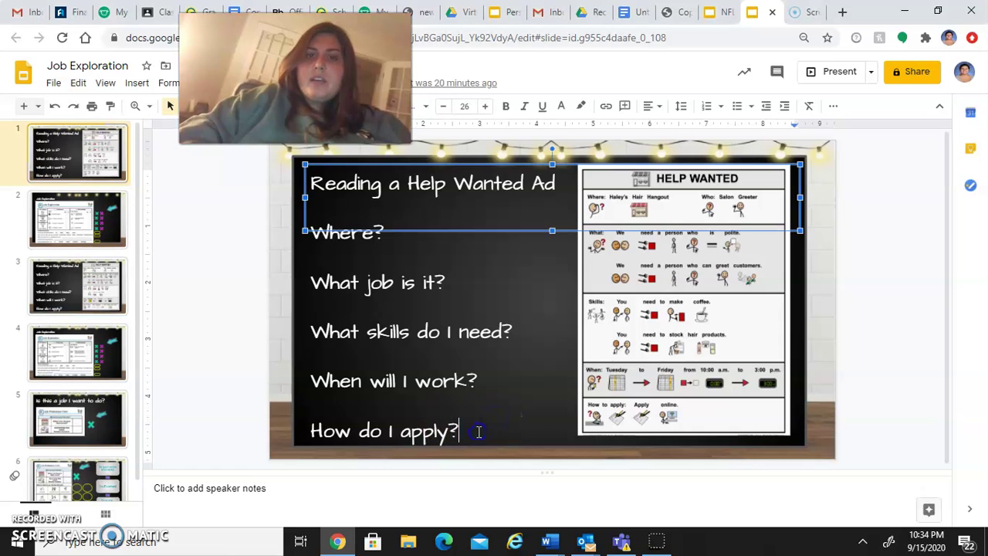
click(406, 349)
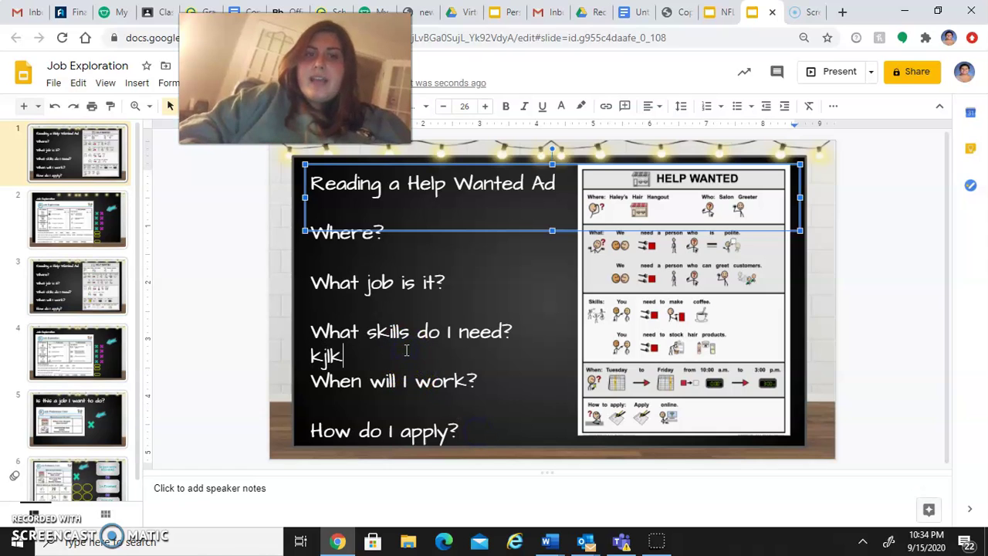
click(421, 399)
Show the Salon Greeter worksheet on slide 2 and drag the first cyan X onto Working inside, then back
click(189, 245)
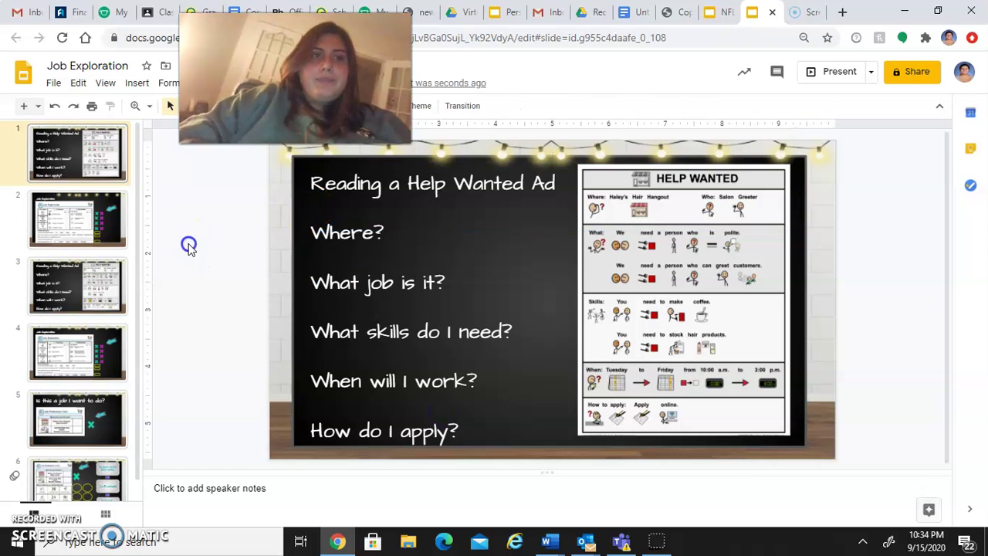
click(95, 223)
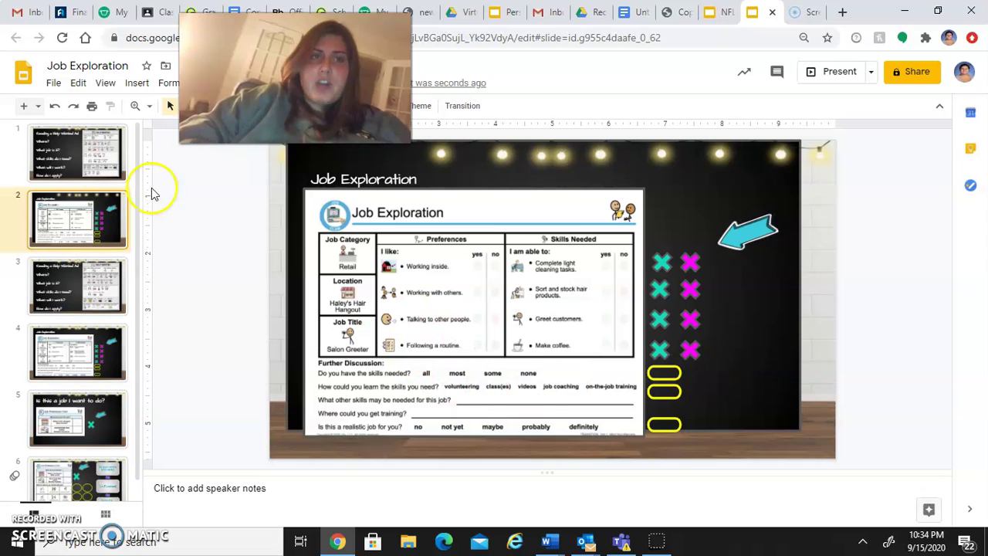
click(45, 150)
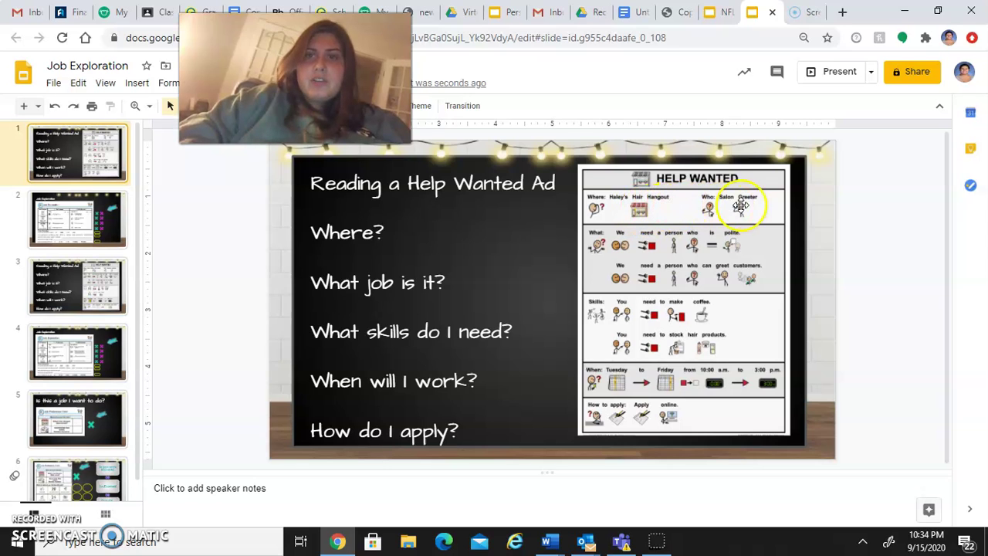
click(110, 228)
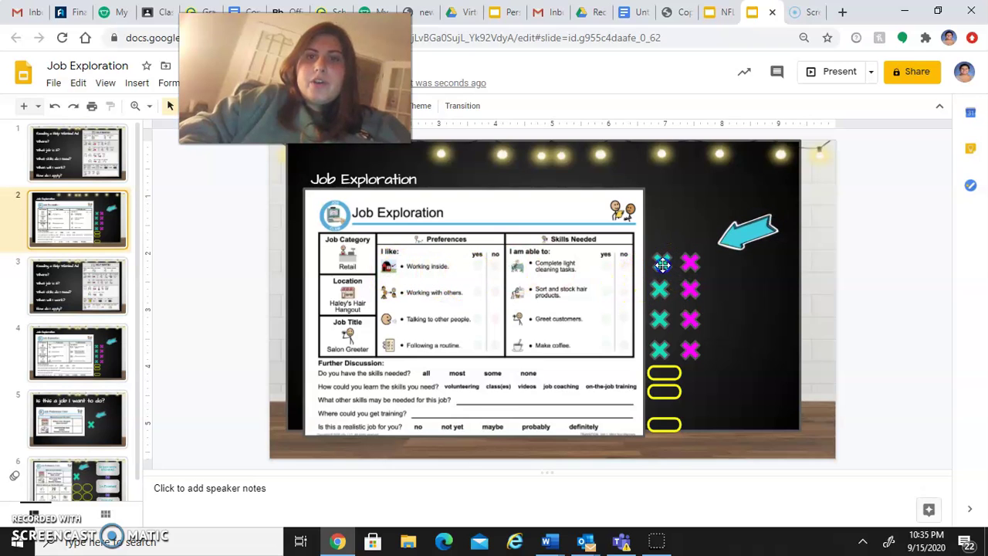
drag(661, 264, 493, 268)
drag(608, 292, 660, 266)
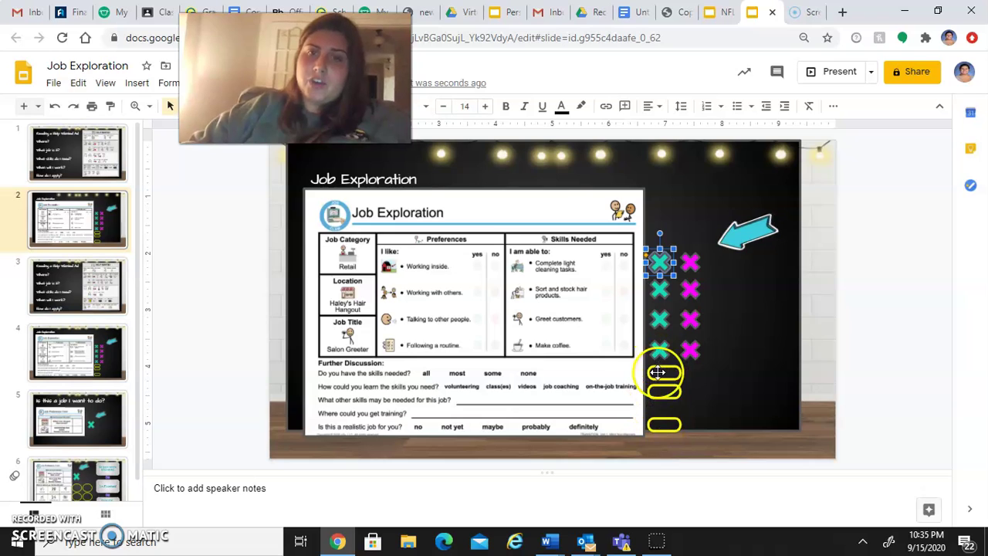
drag(660, 373, 525, 373)
click(554, 377)
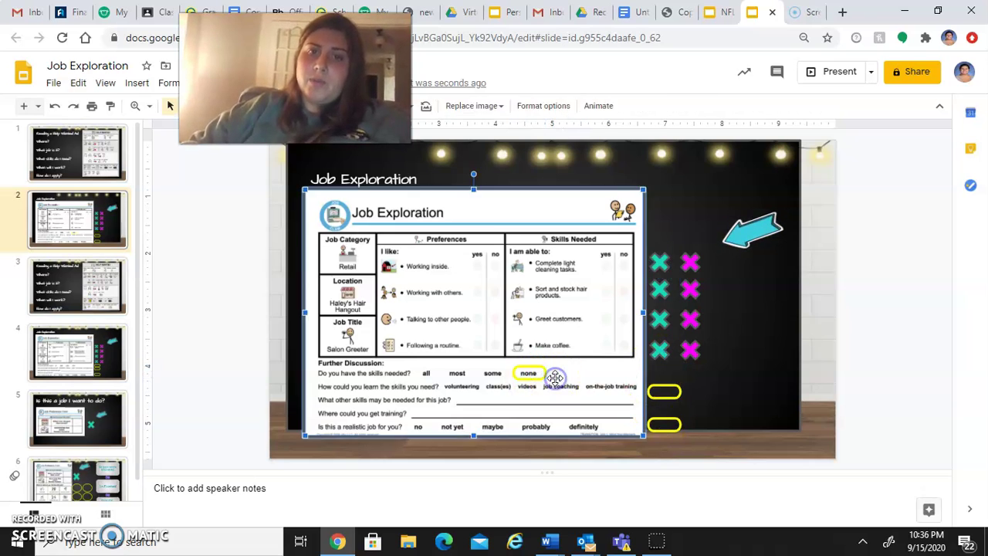
click(542, 369)
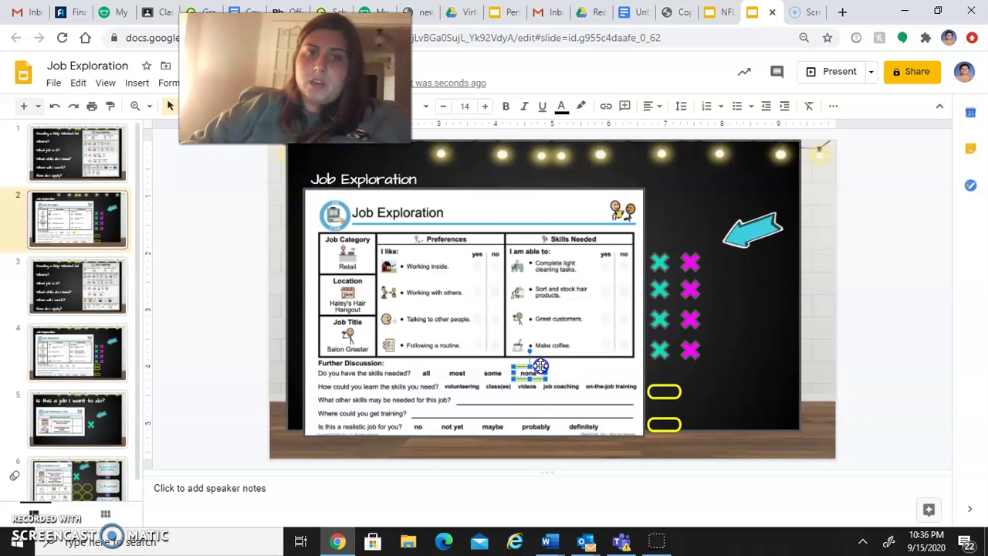
drag(540, 368, 678, 365)
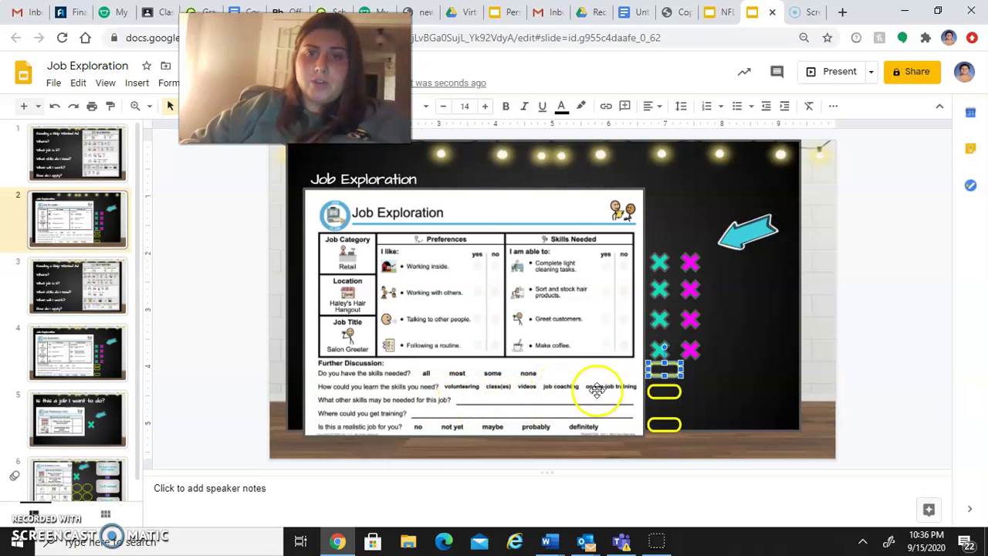
drag(680, 410, 660, 388)
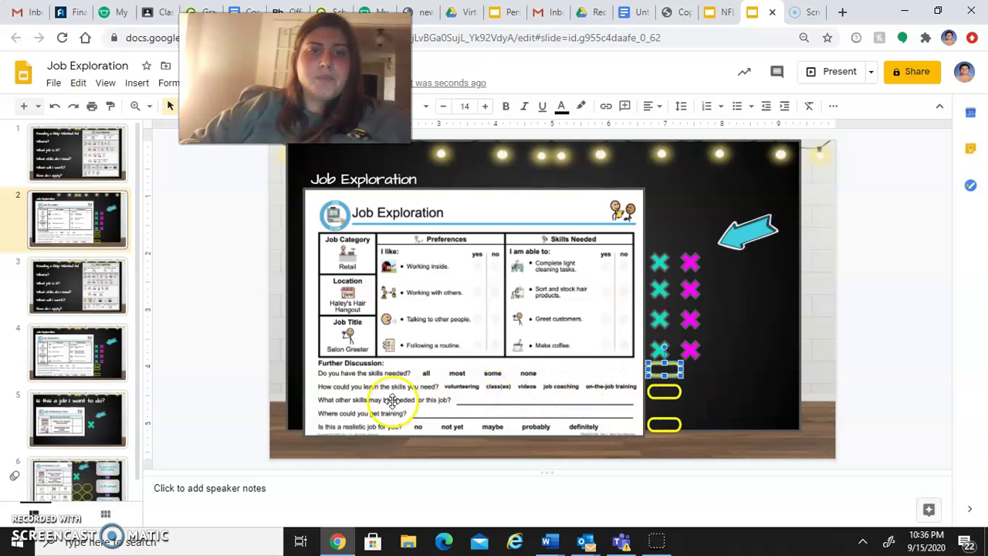
click(482, 403)
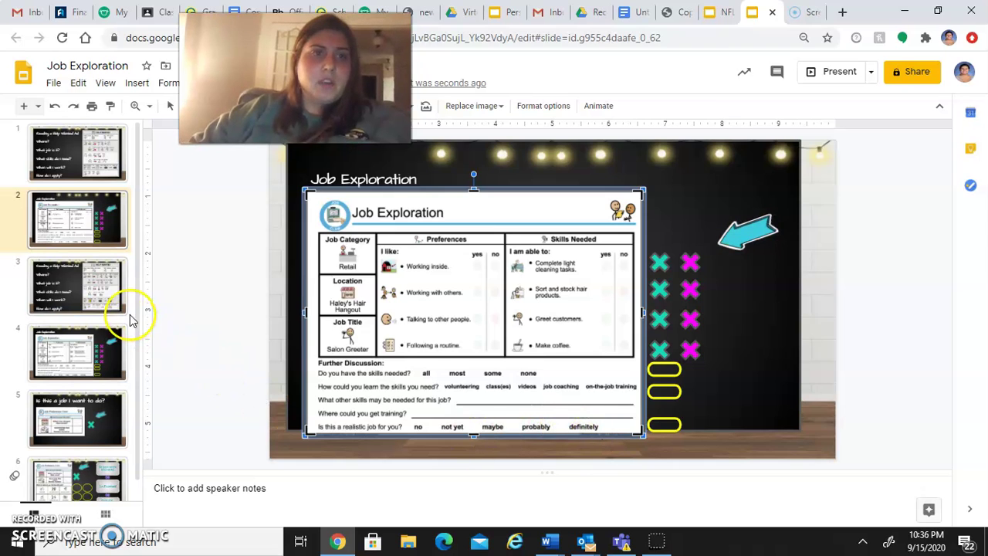
click(87, 286)
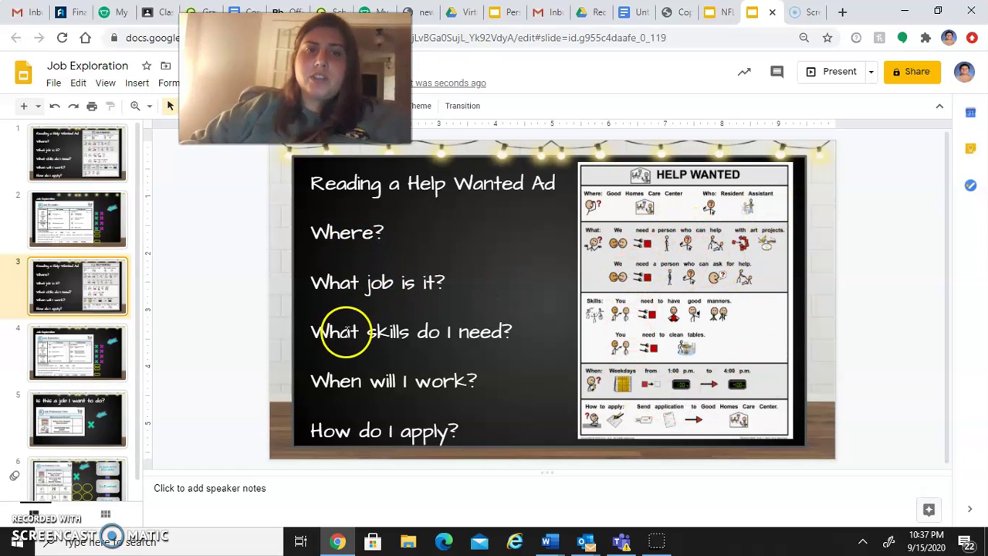
click(346, 332)
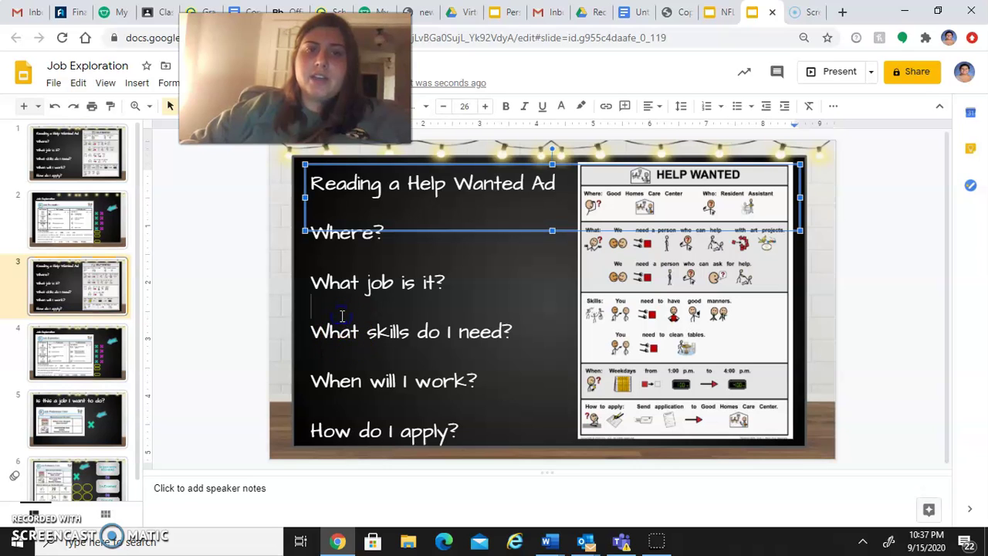
text(th)
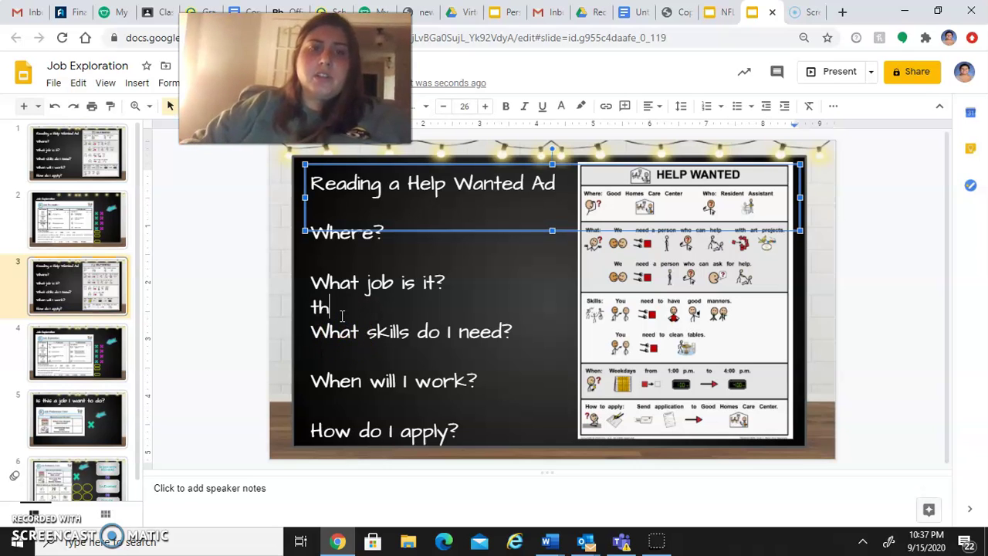
scroll(114, 324, down, 1)
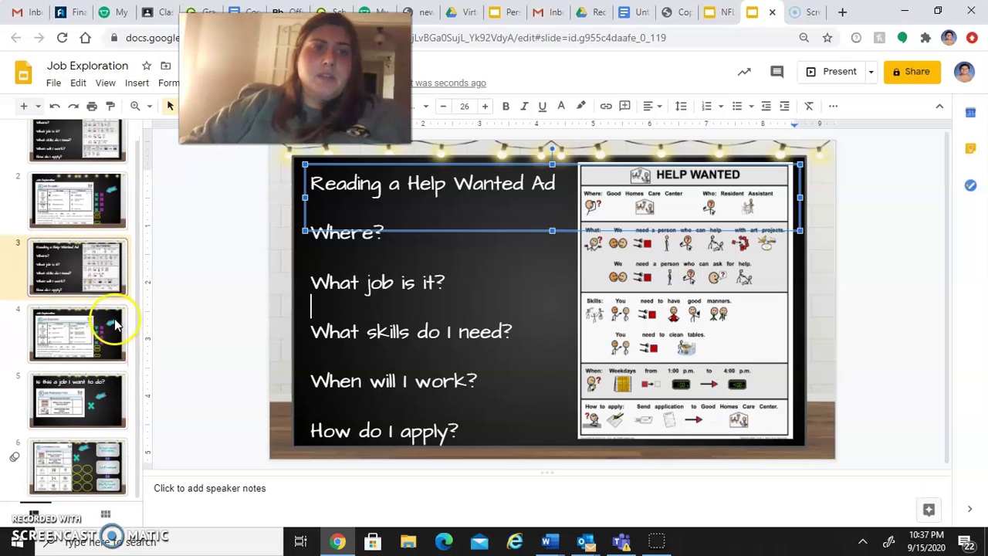
Nudge the bottom yellow oval on the slide 4 form, then move on to slide 5
click(113, 324)
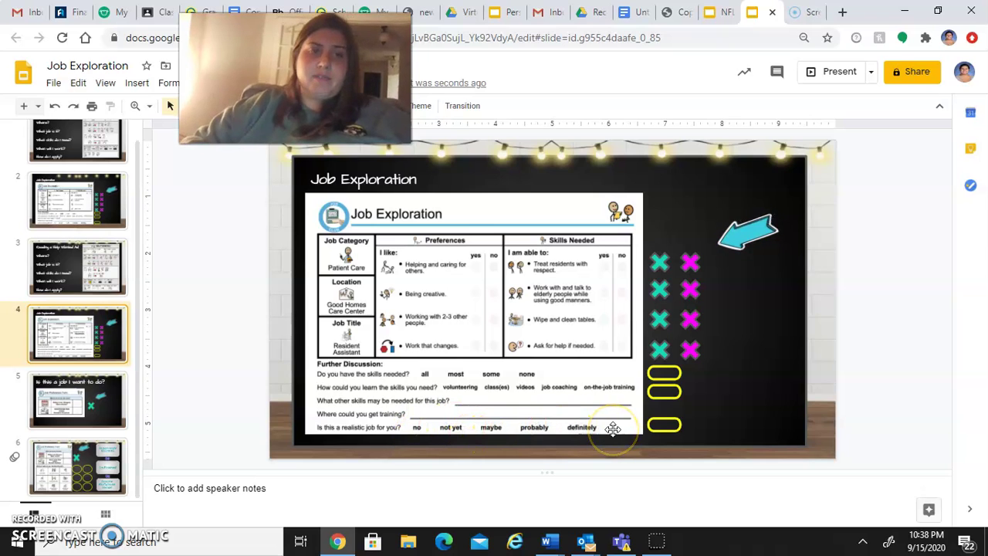
drag(653, 424, 667, 424)
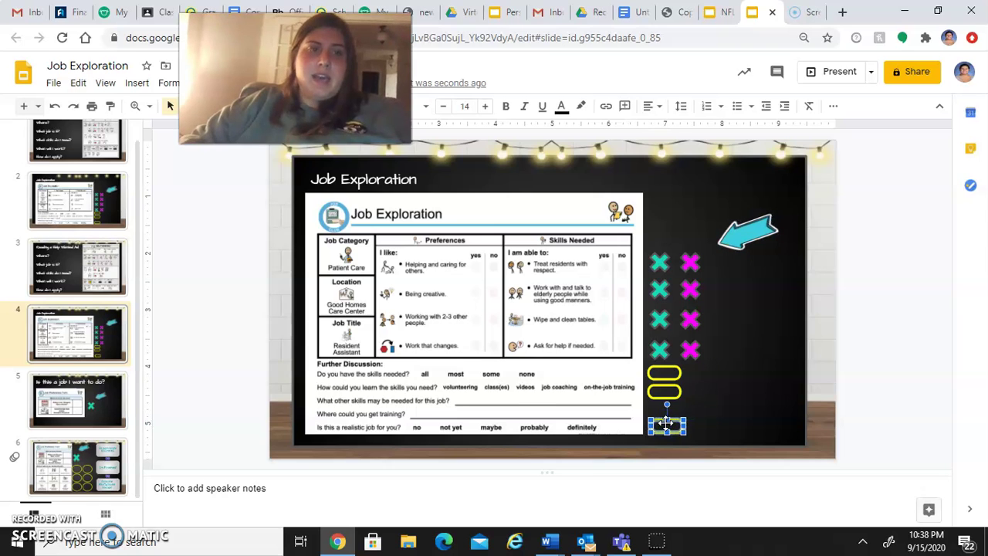
click(77, 409)
click(464, 408)
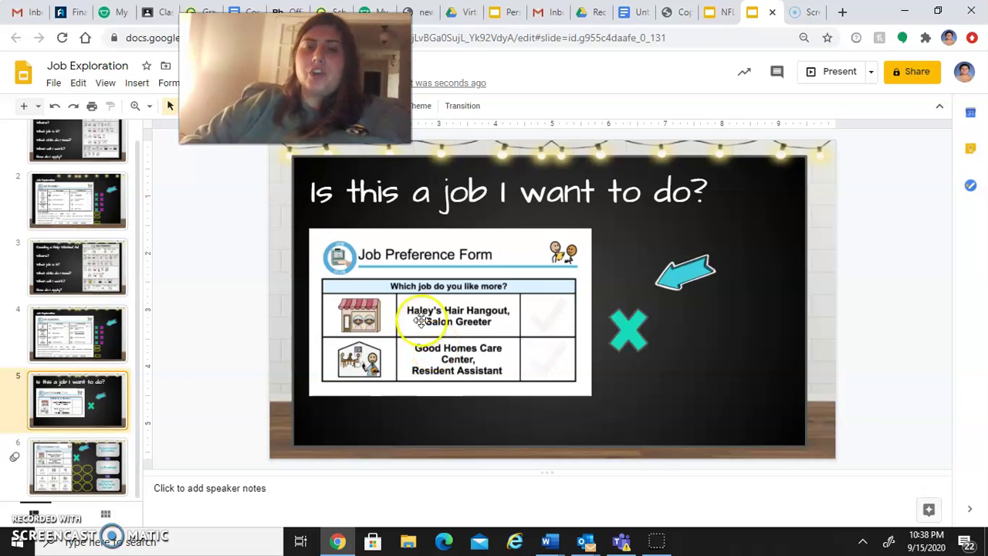
Demonstrate moving the teal X on the Job Preference Form, then view slide 6's job tasks table
click(444, 338)
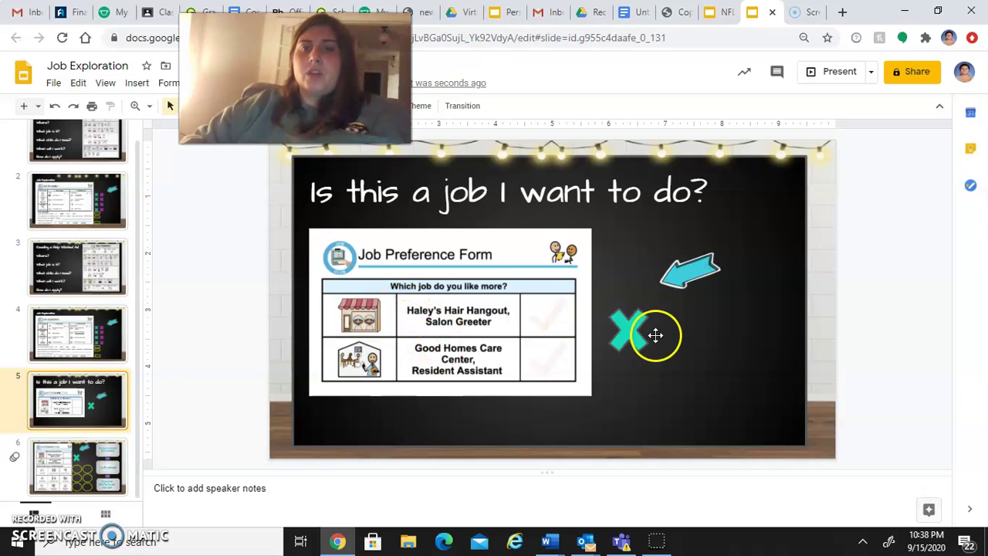
mouse_move(631, 331)
mouse_down()
mouse_move(558, 316)
mouse_move(688, 342)
mouse_move(628, 331)
mouse_move(638, 331)
mouse_up()
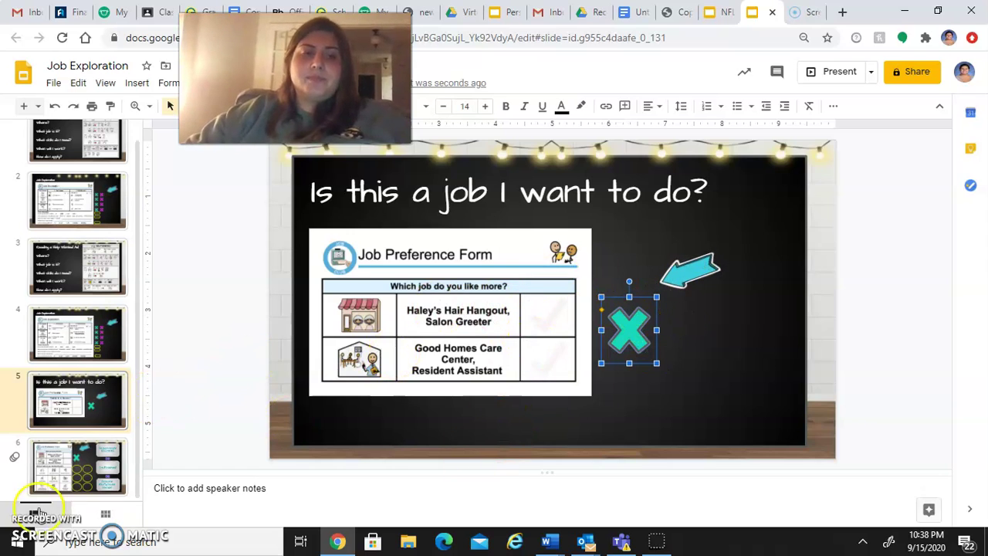
click(35, 459)
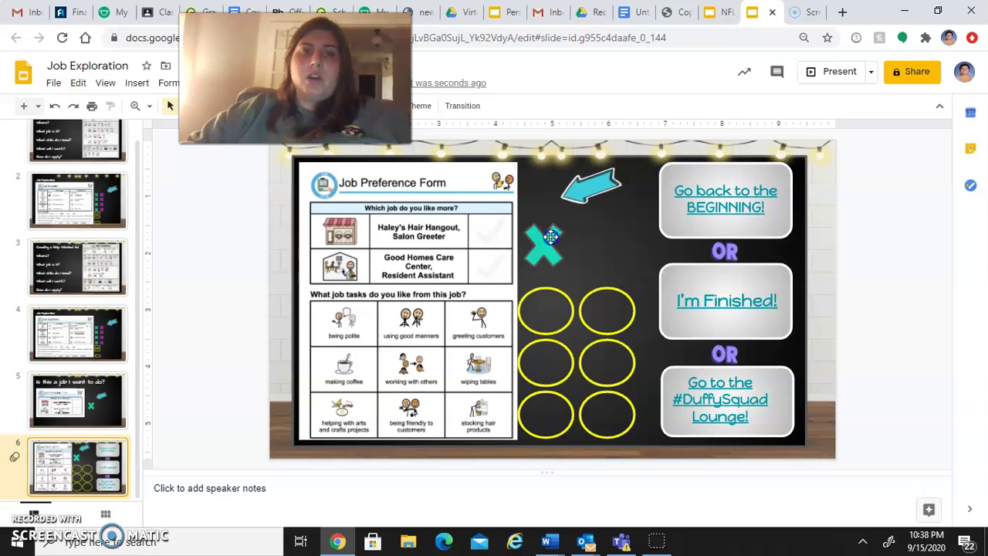
mouse_move(549, 236)
mouse_down()
mouse_move(498, 227)
mouse_move(554, 240)
mouse_up()
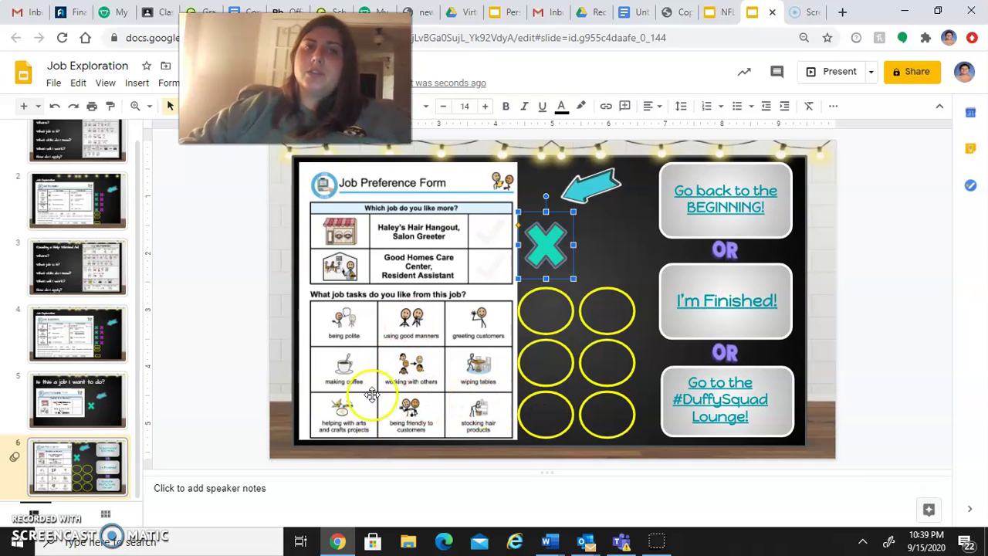
Add a Blank-layout slide after slide 1, then view the Salon Greeter worksheet, now slide 3
click(199, 331)
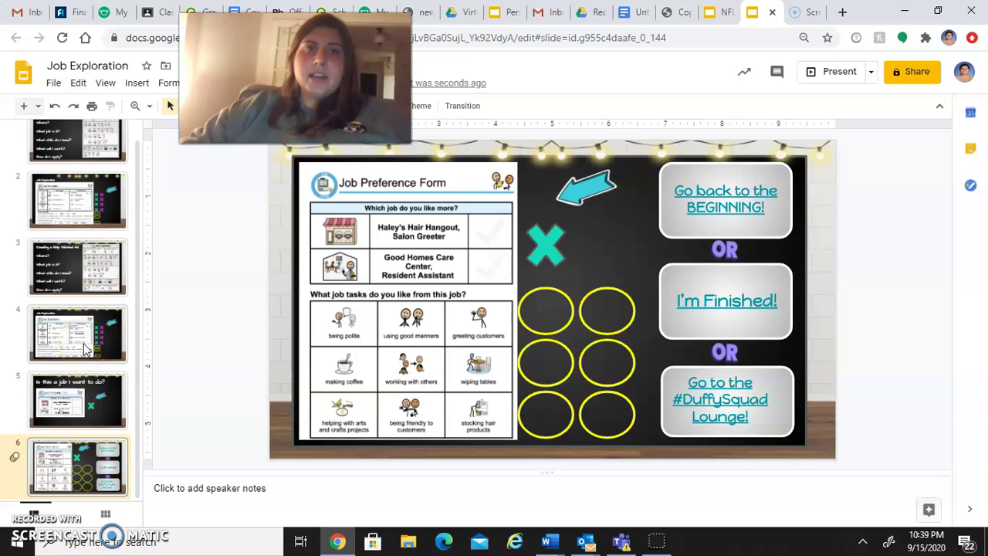
scroll(104, 251, up, 1)
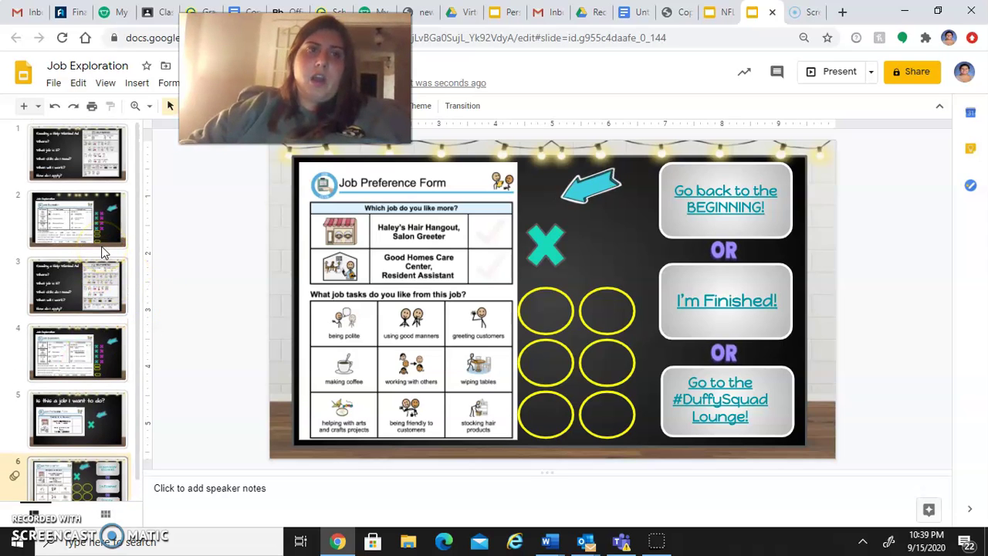
scroll(97, 219, down, 1)
scroll(95, 216, up, 1)
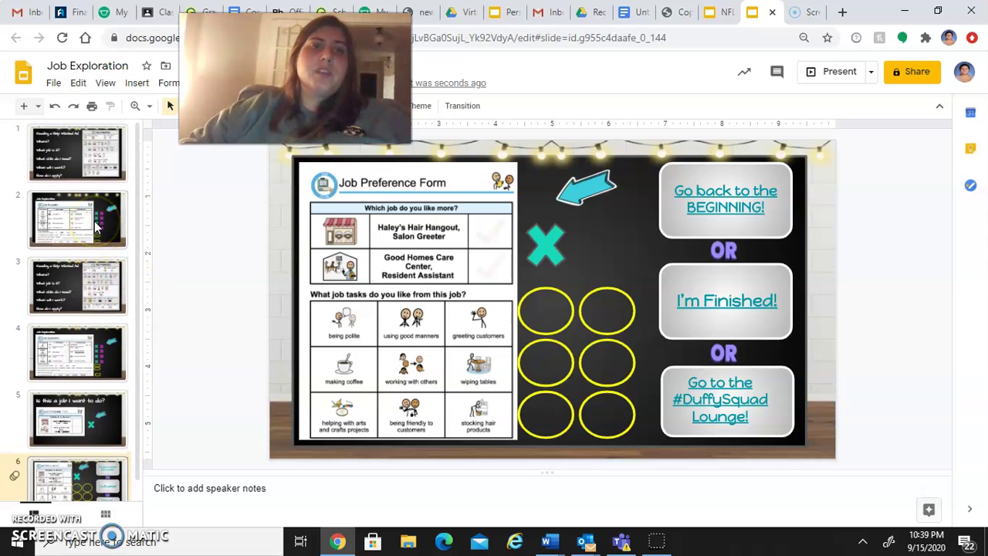
click(75, 183)
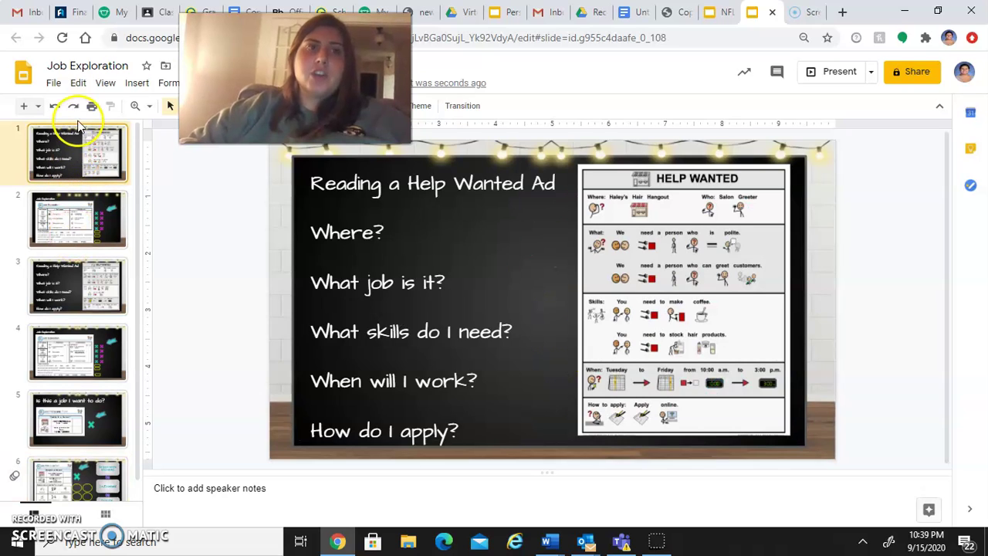
click(37, 106)
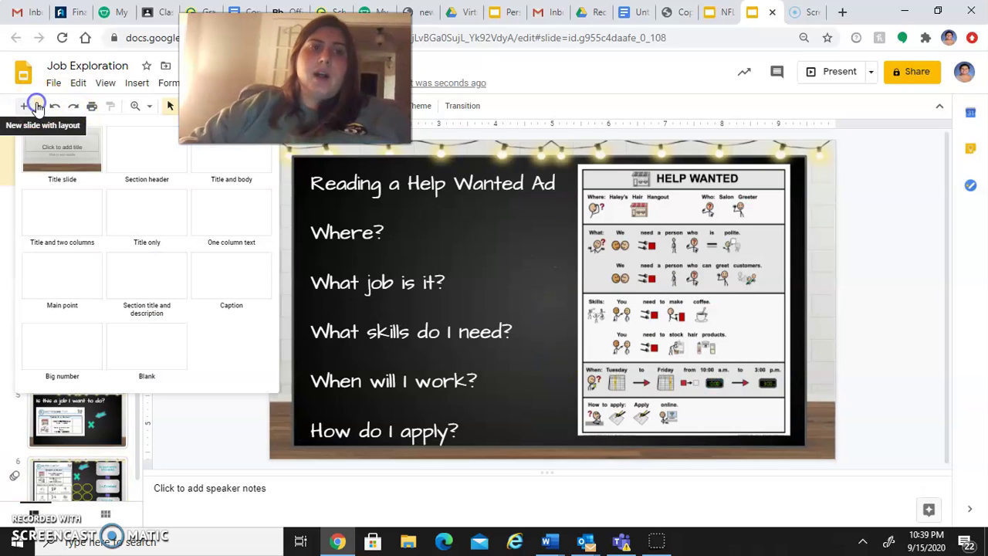
click(148, 343)
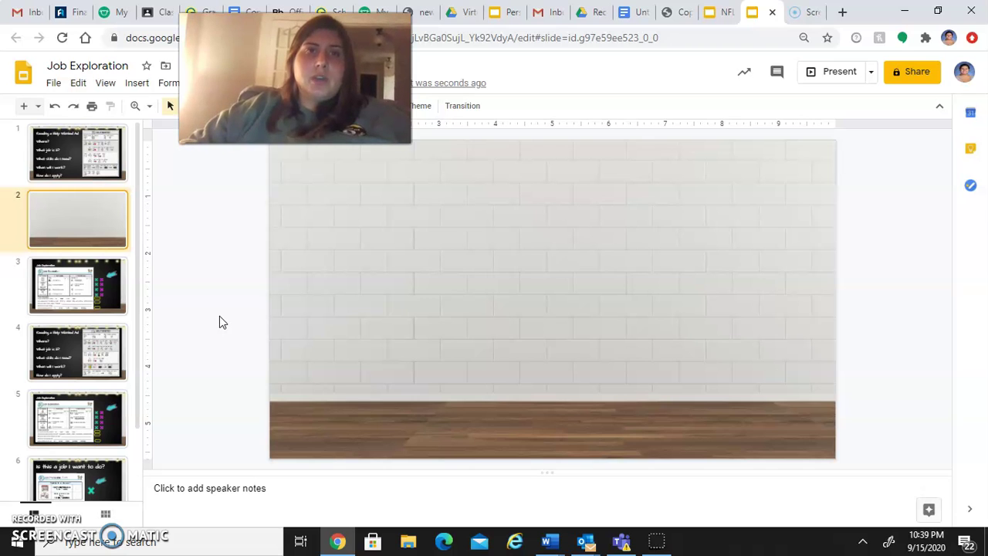
click(75, 303)
click(75, 303)
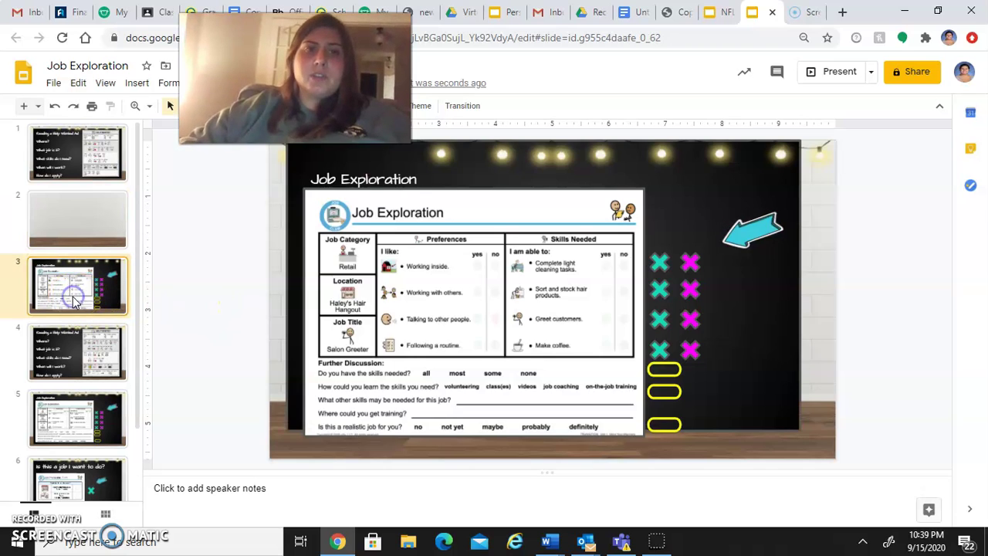